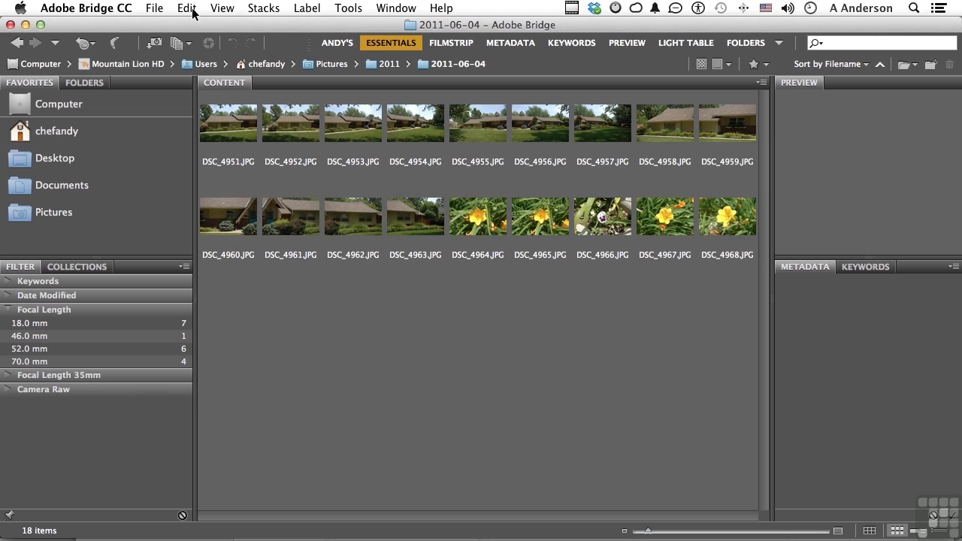
# - Open the Preferences and show the General category
pyautogui.click(109, 11)
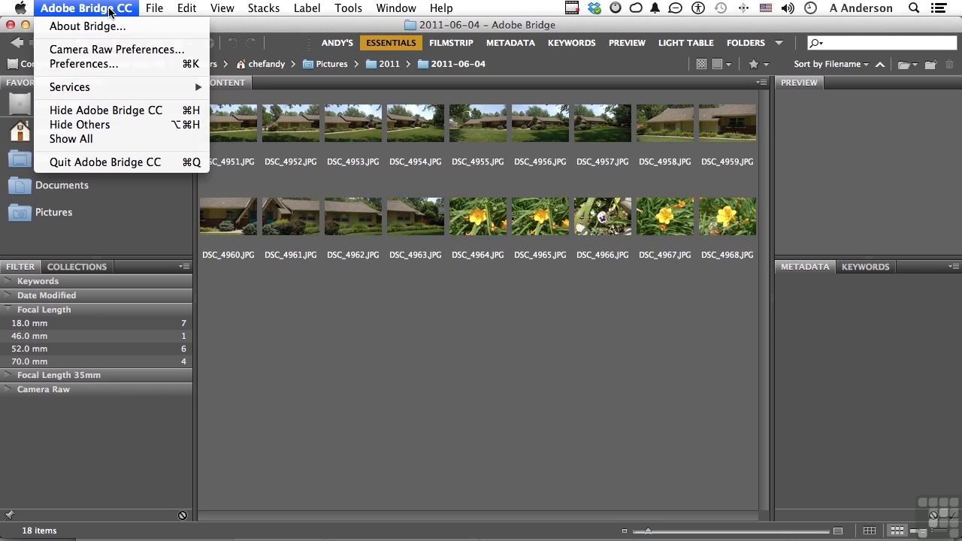
pyautogui.click(96, 66)
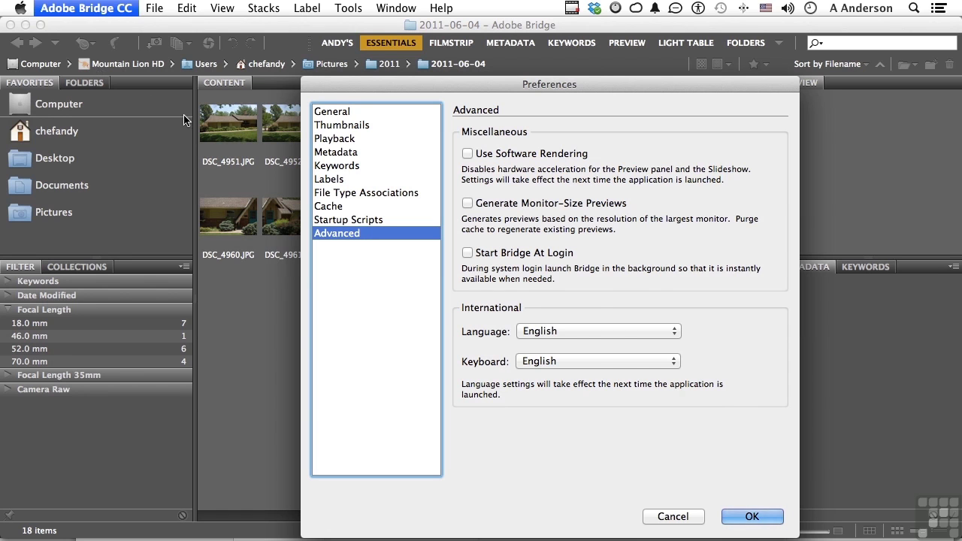
pyautogui.click(358, 112)
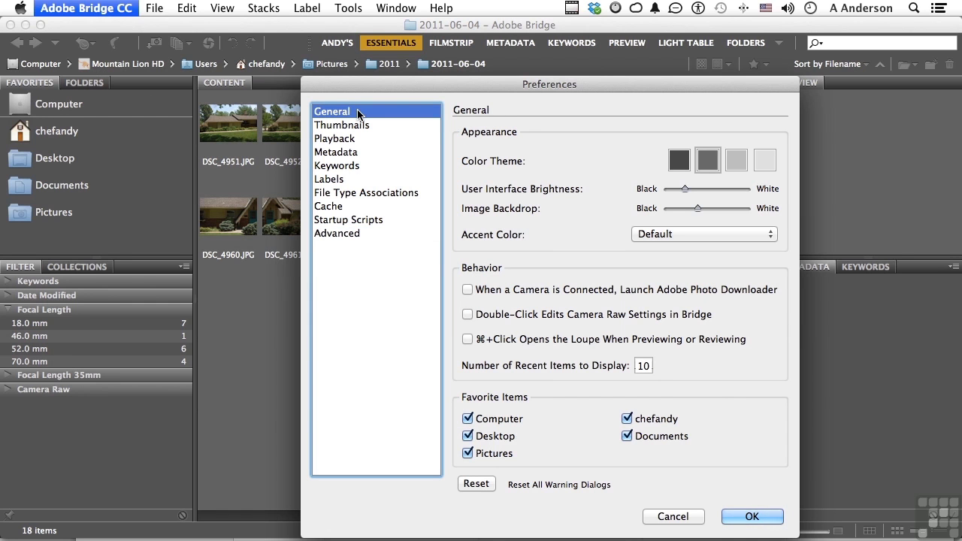
# - Try the two lighter color themes, the second-darkest theme and the darkest theme for the interface
pyautogui.click(733, 161)
pyautogui.click(772, 163)
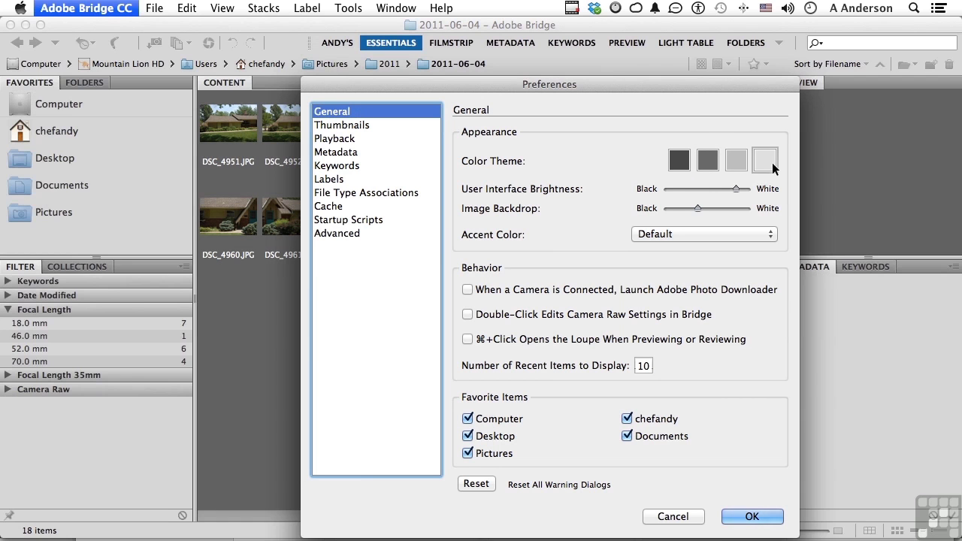
pyautogui.click(712, 162)
pyautogui.click(680, 162)
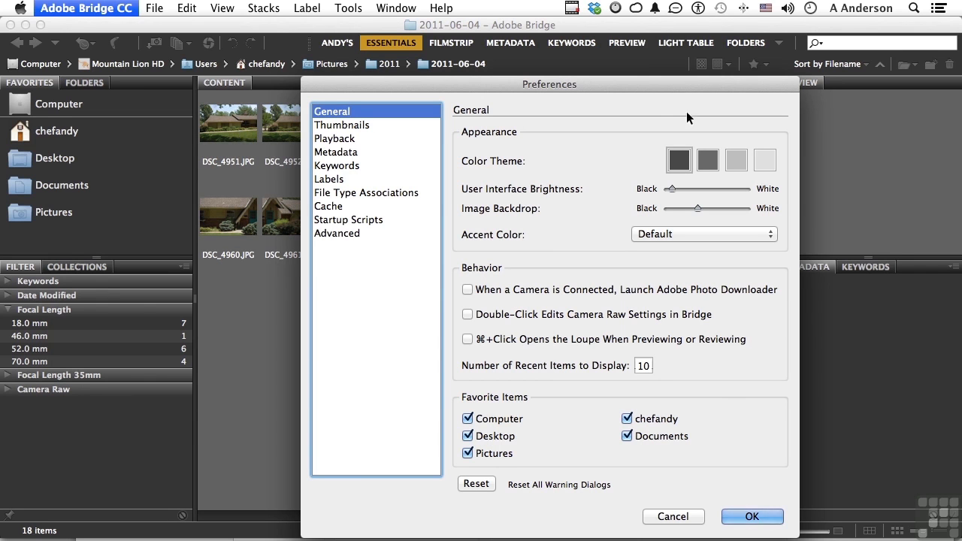
# - Try the lightest color theme with a slightly darker interface brightness and lighter image backdrop, and restore the second-darkest theme
pyautogui.click(765, 169)
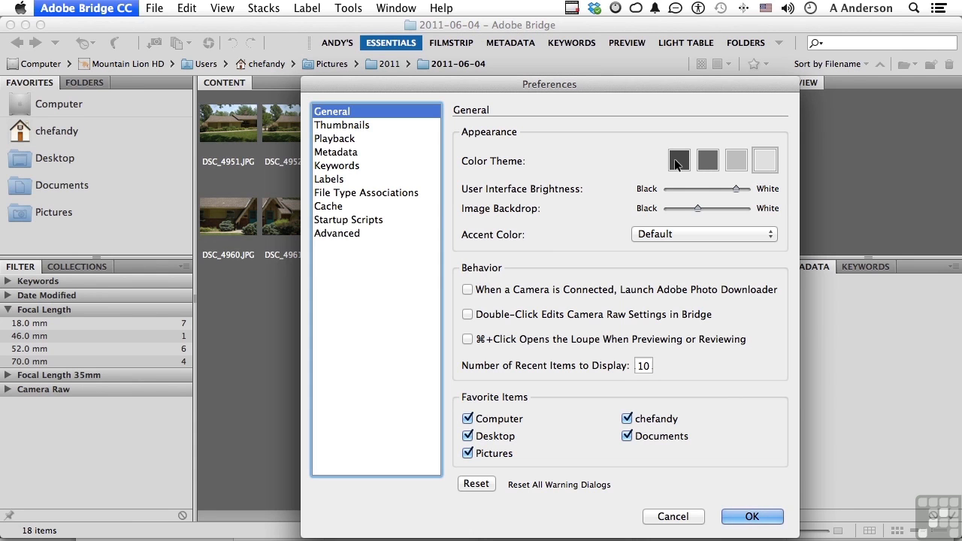
pyautogui.moveTo(736, 187); pyautogui.dragTo(709, 208)
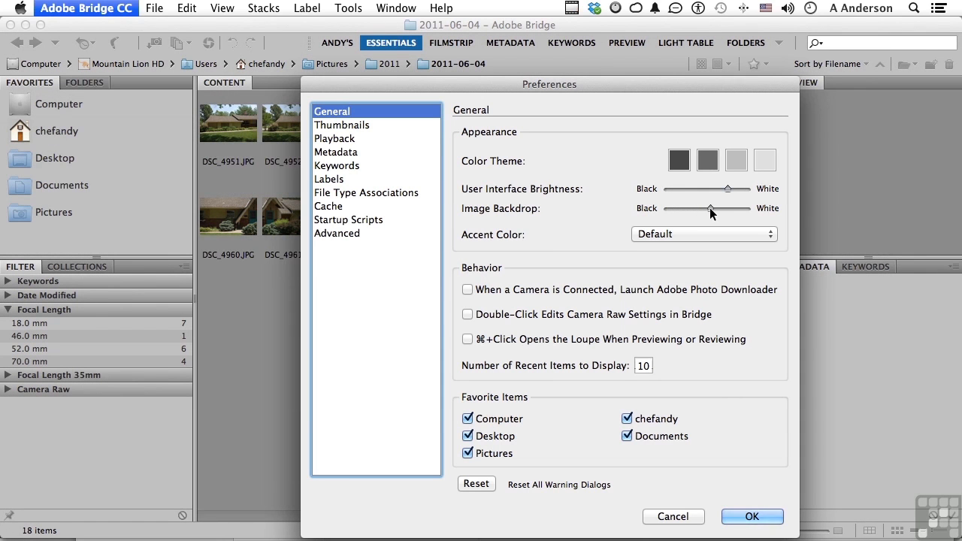
pyautogui.click(707, 162)
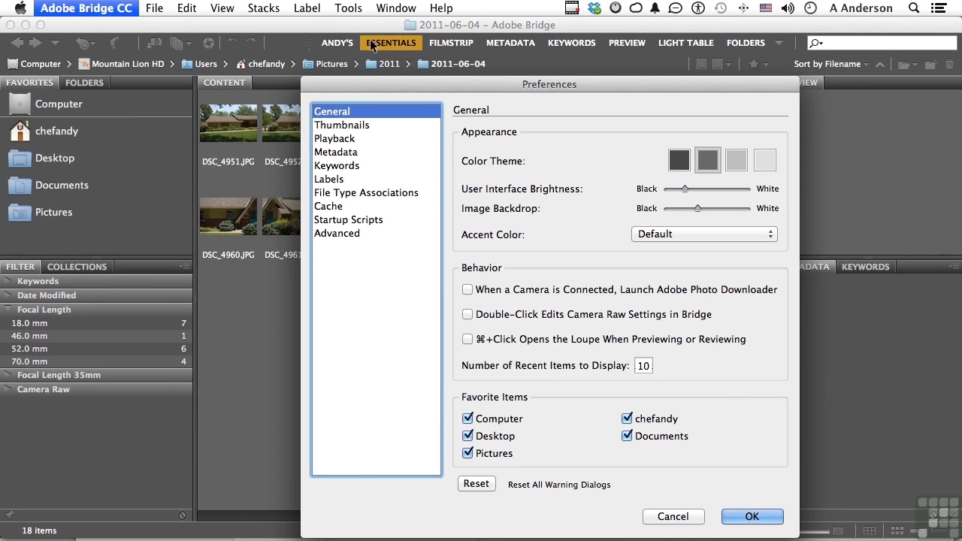
# - Try the Crystal accent color and set the accent color back to Default
pyautogui.click(644, 235)
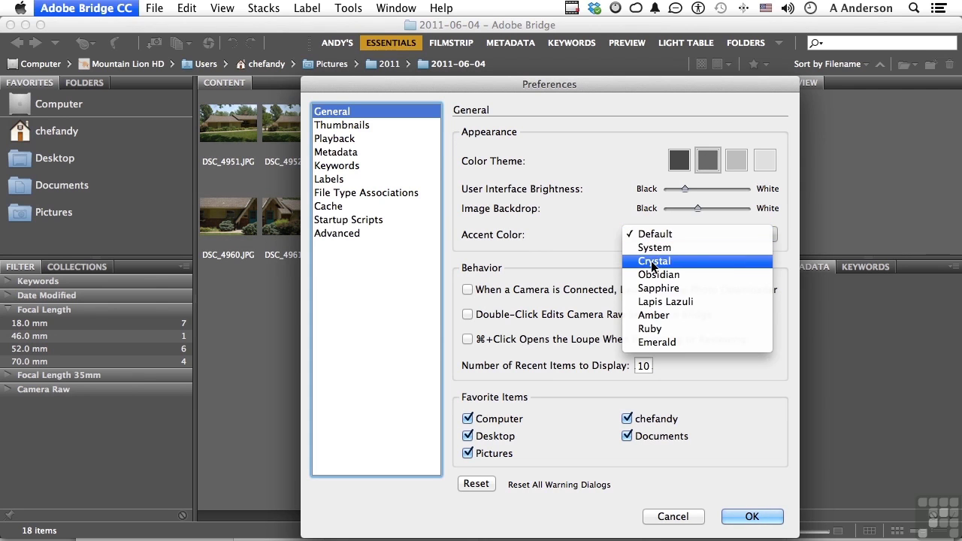
pyautogui.click(651, 261)
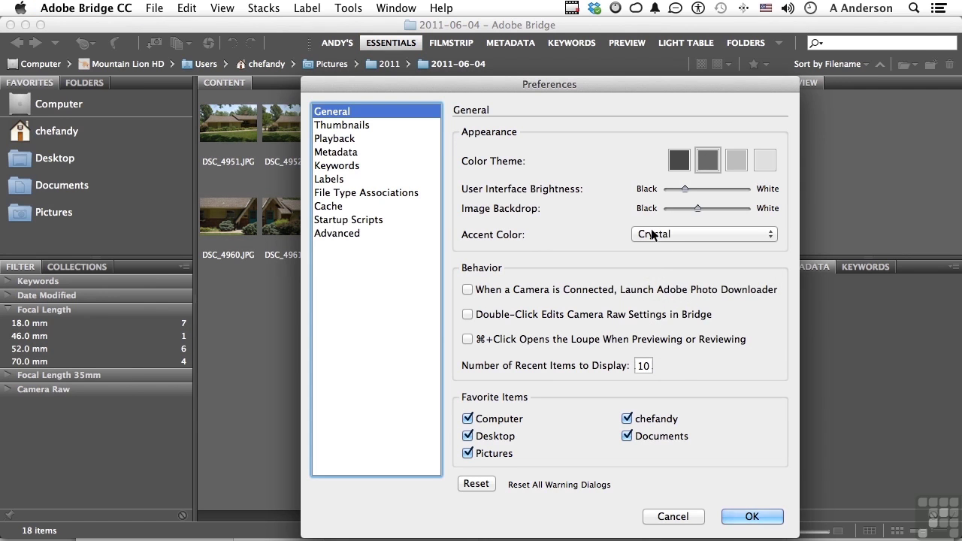
pyautogui.click(651, 230)
pyautogui.click(652, 207)
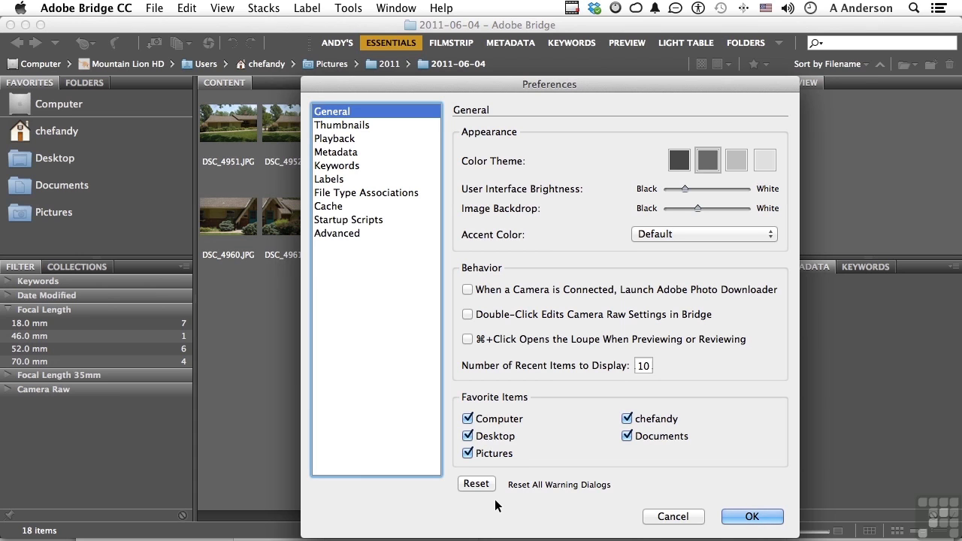
# - In the Thumbnails preferences, try the Date Created, Dimensions, Keywords and Size lines, switching each off again, and view the other metadata choices for the second line
pyautogui.click(362, 126)
pyautogui.moveTo(361, 81); pyautogui.dragTo(485, 57)
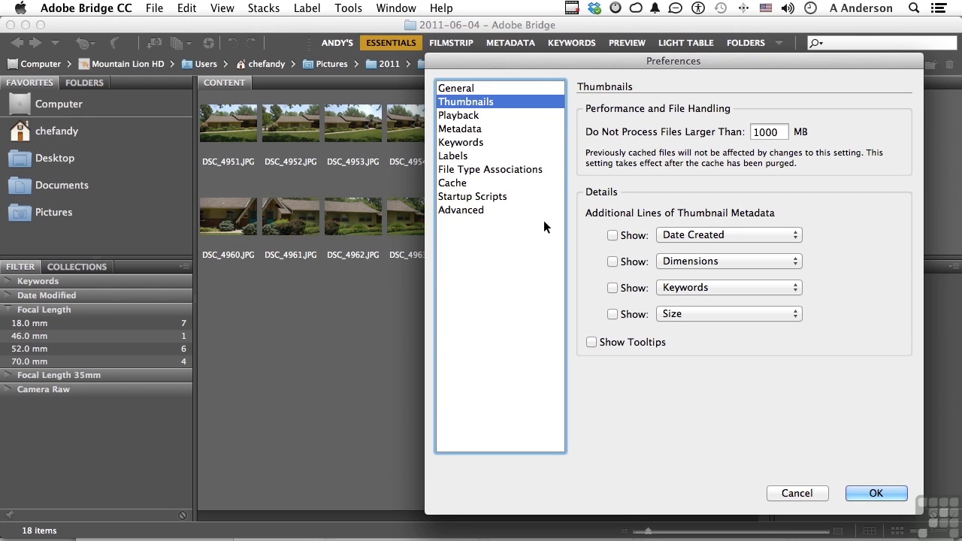
pyautogui.click(613, 235)
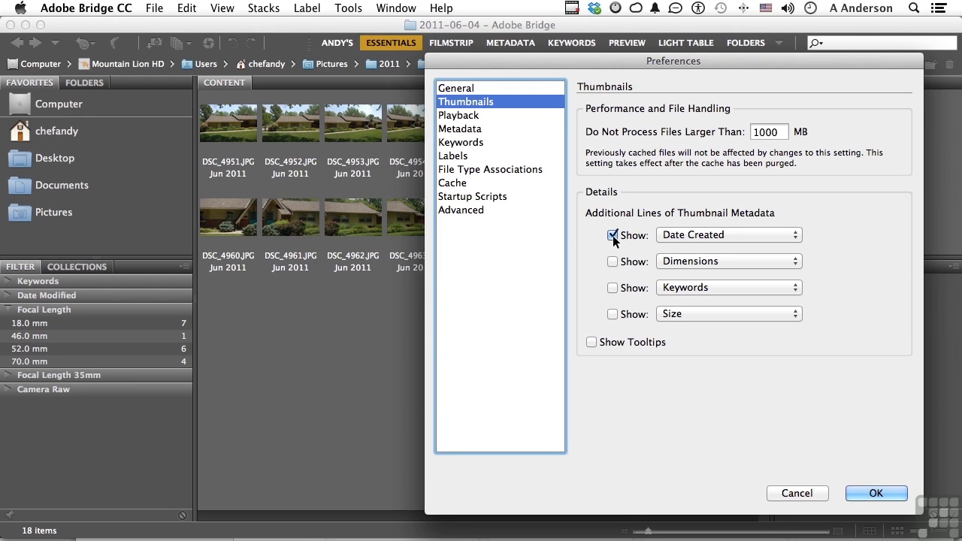
pyautogui.click(612, 235)
pyautogui.click(612, 262)
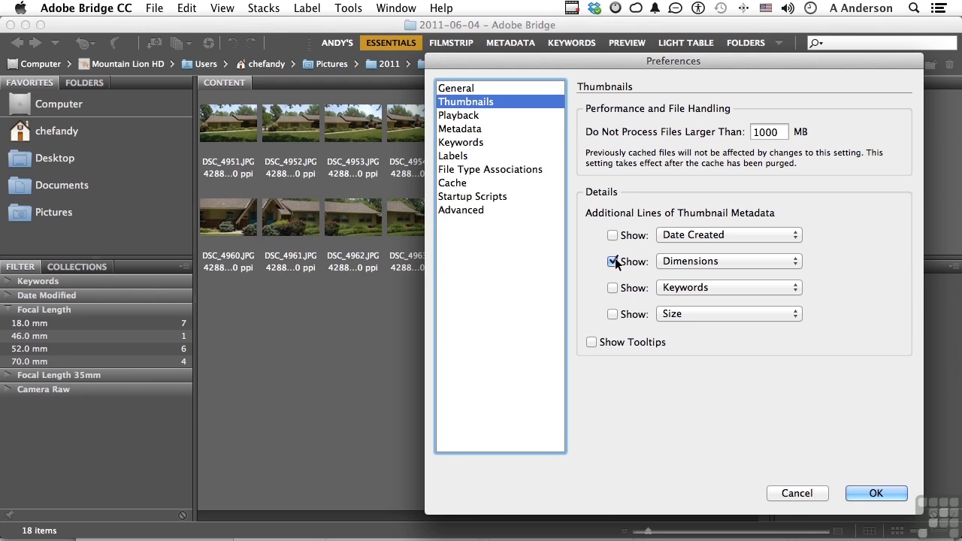
pyautogui.click(612, 262)
pyautogui.click(612, 287)
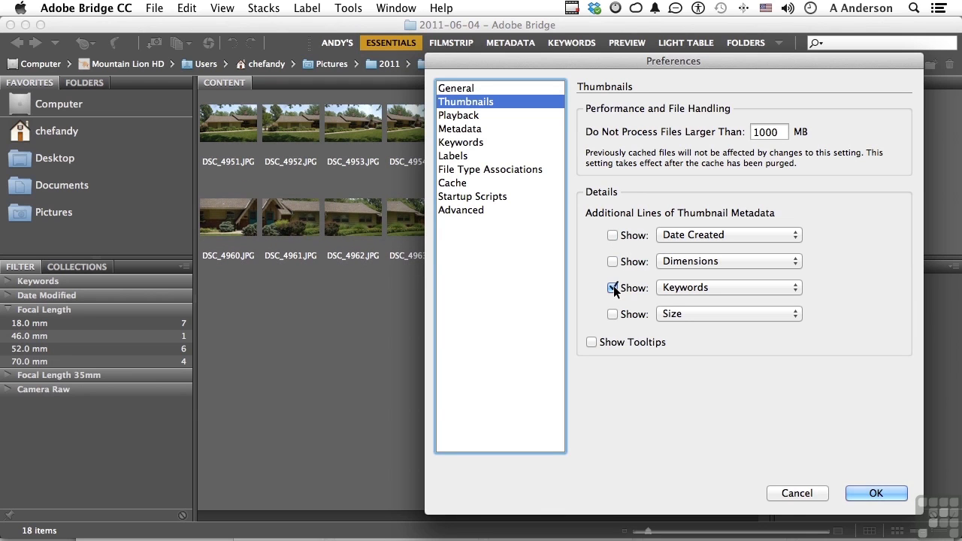
pyautogui.click(612, 288)
pyautogui.click(613, 315)
pyautogui.click(613, 314)
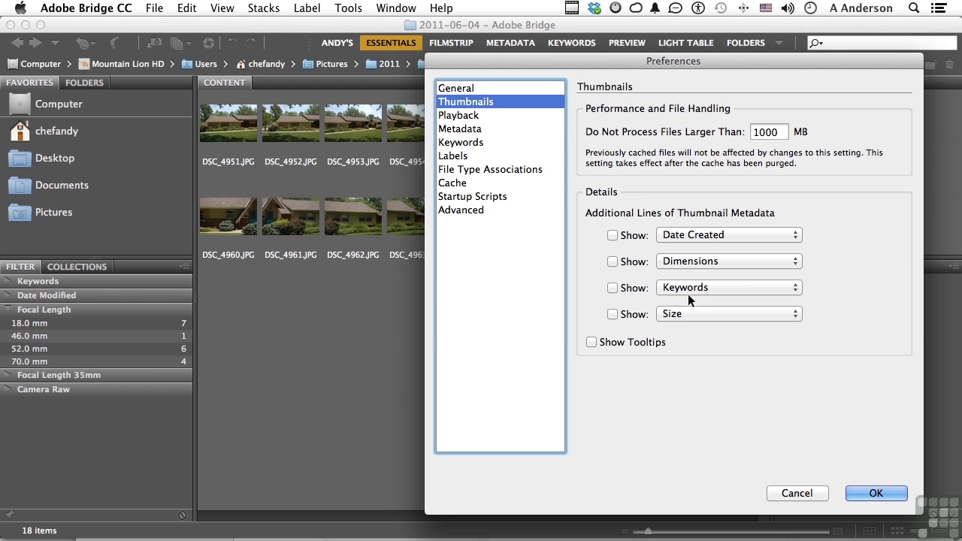
pyautogui.click(699, 260)
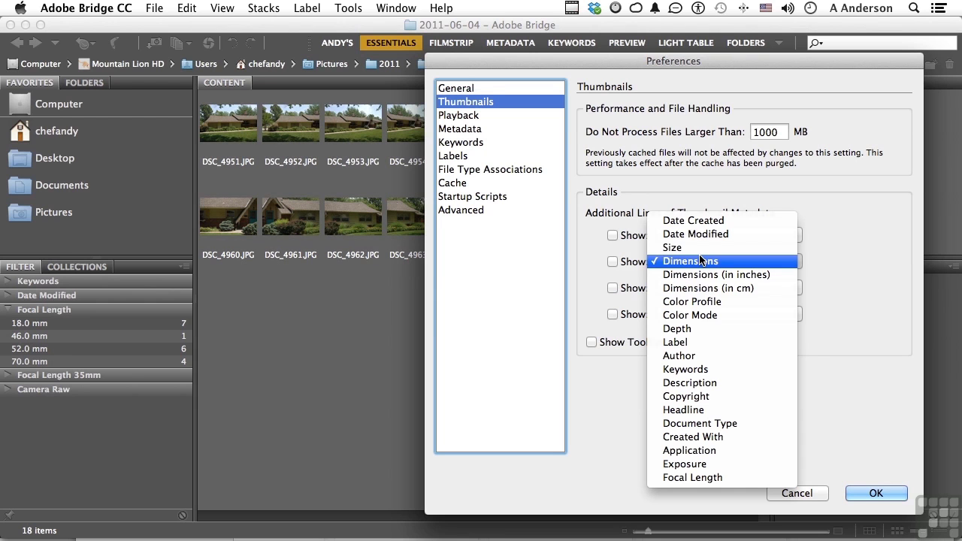
pyautogui.click(578, 260)
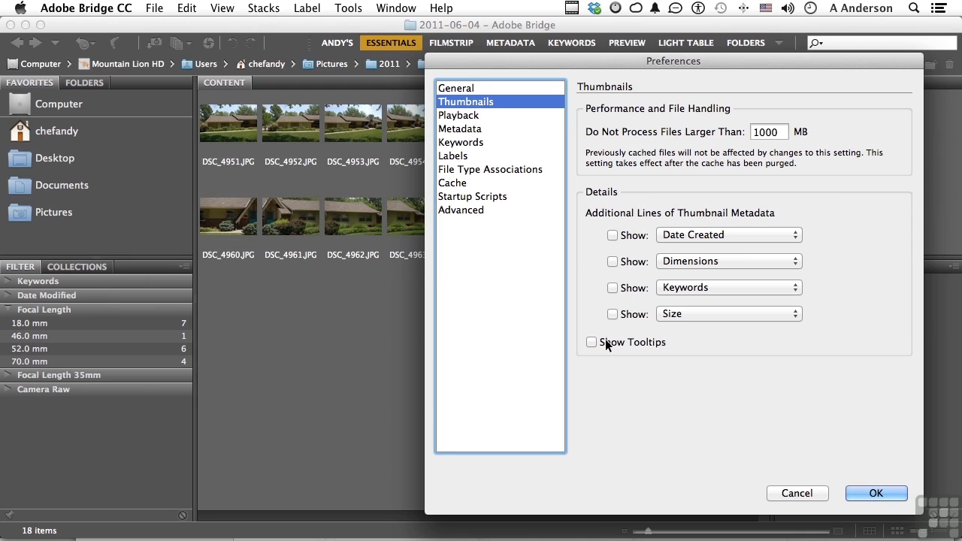
# - Examine the fields offered in the Metadata preferences, from File Properties through Camera Data, GPS, Video and DICOM
pyautogui.click(475, 130)
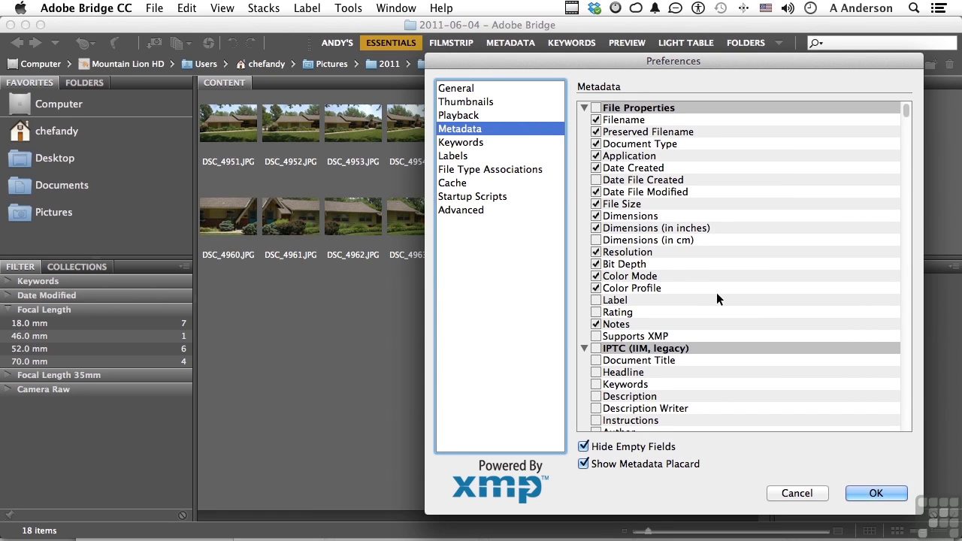
pyautogui.scroll(-15, 716, 296)
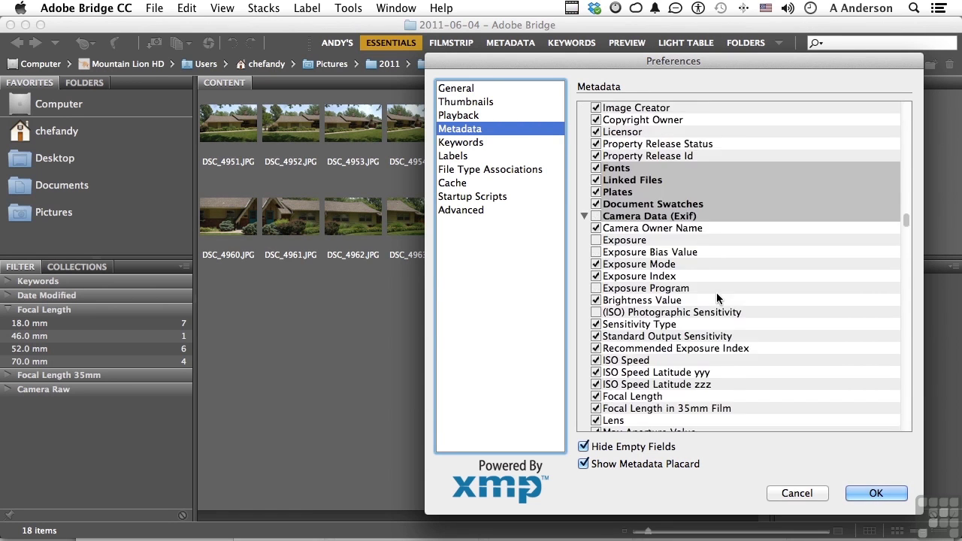
pyautogui.scroll(-5, 716, 298)
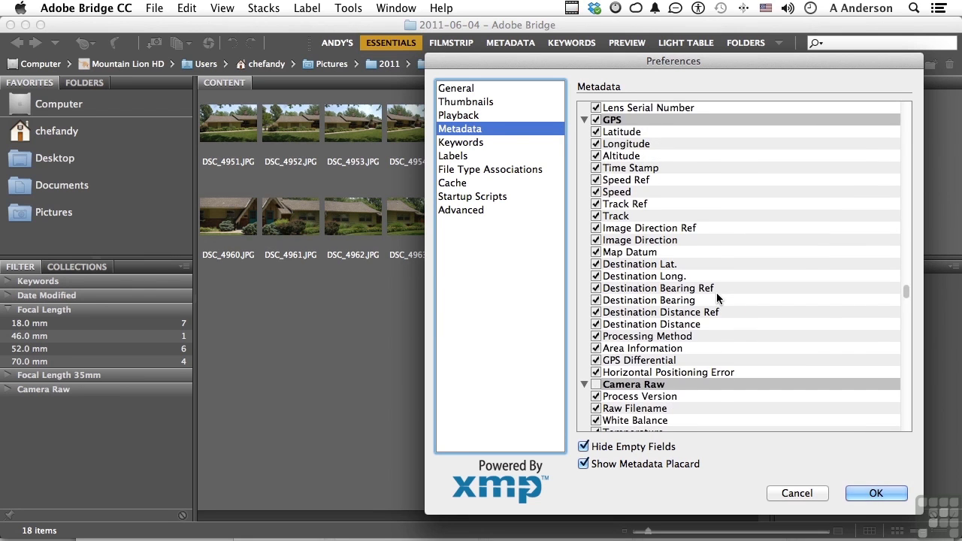
pyautogui.scroll(-20, 821, 259)
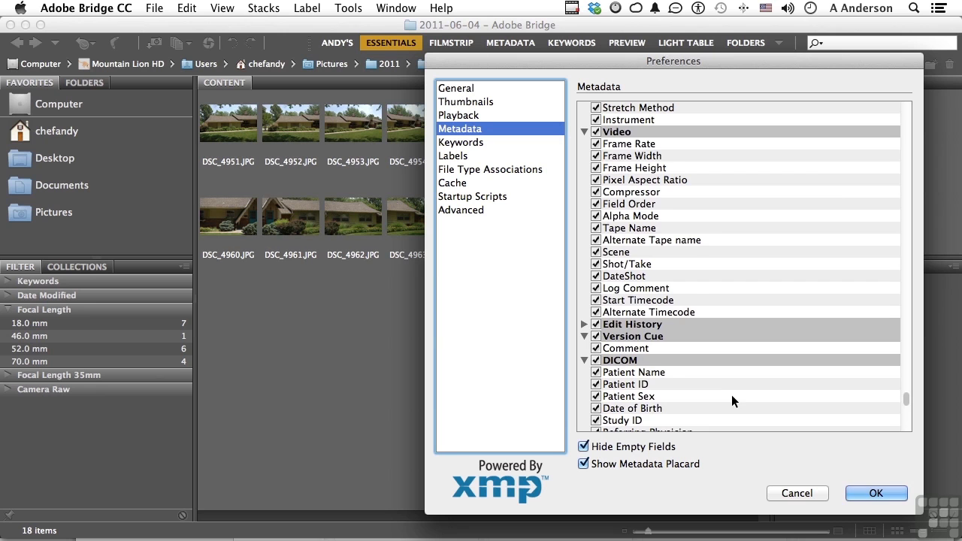
pyautogui.scroll(15, 731, 395)
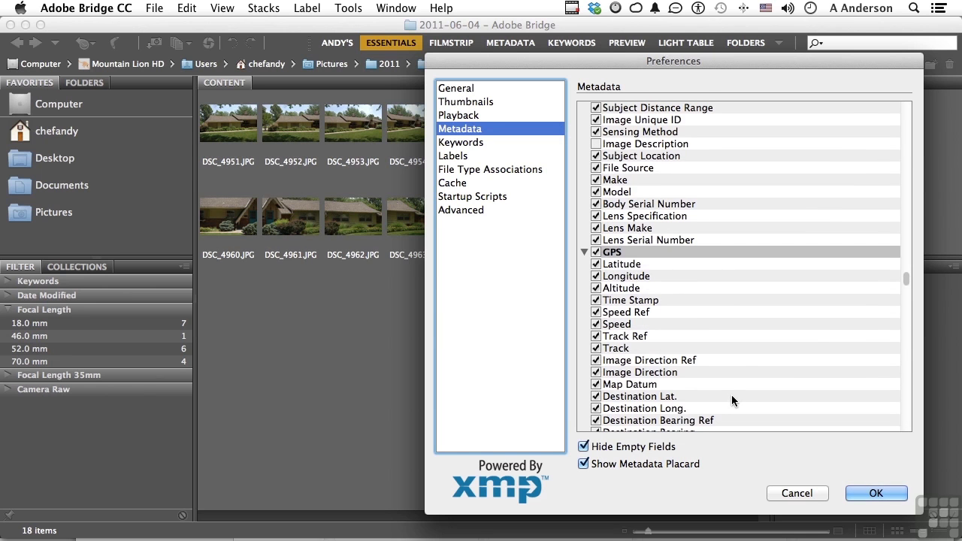
# - Review the color label names in the Labels preferences and the applications assigned under File Type Associations
pyautogui.click(453, 156)
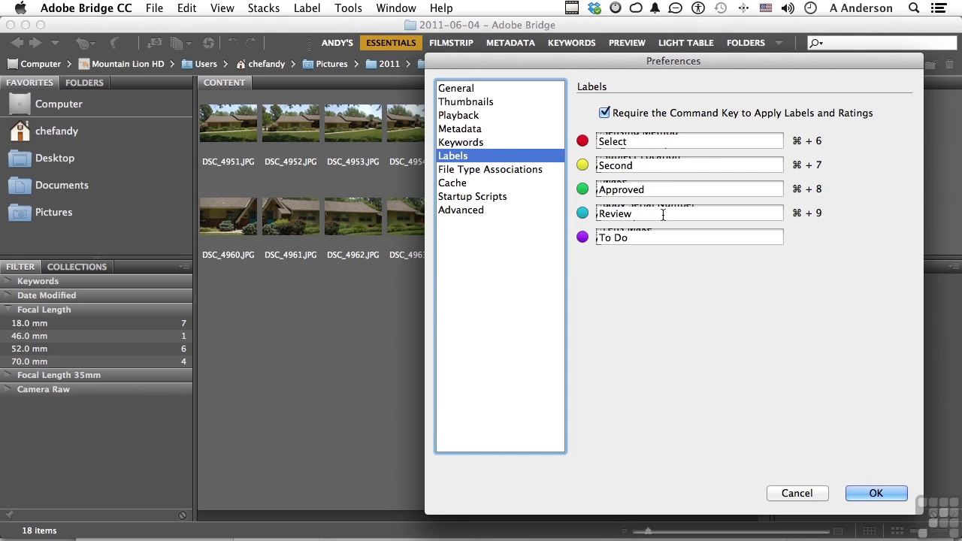
pyautogui.doubleClick(627, 166)
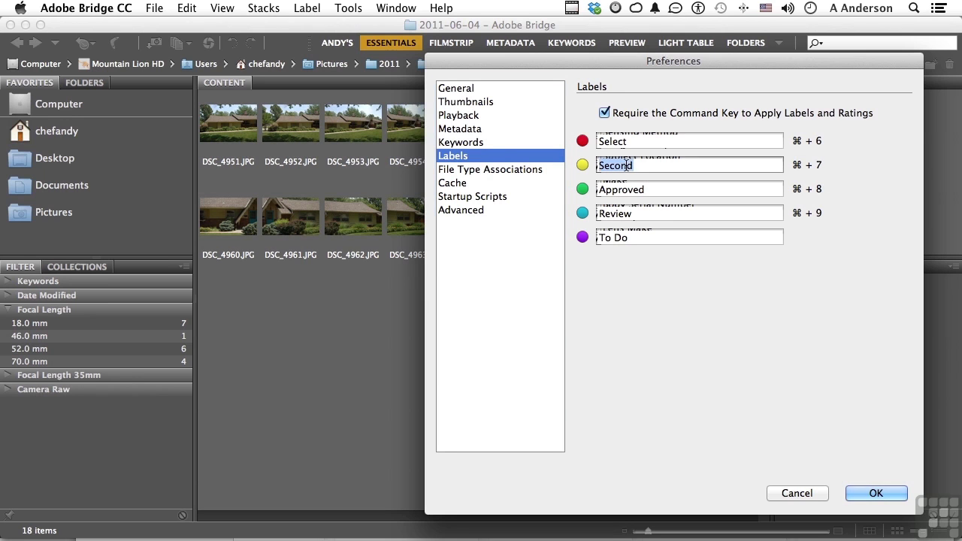
pyautogui.click(488, 169)
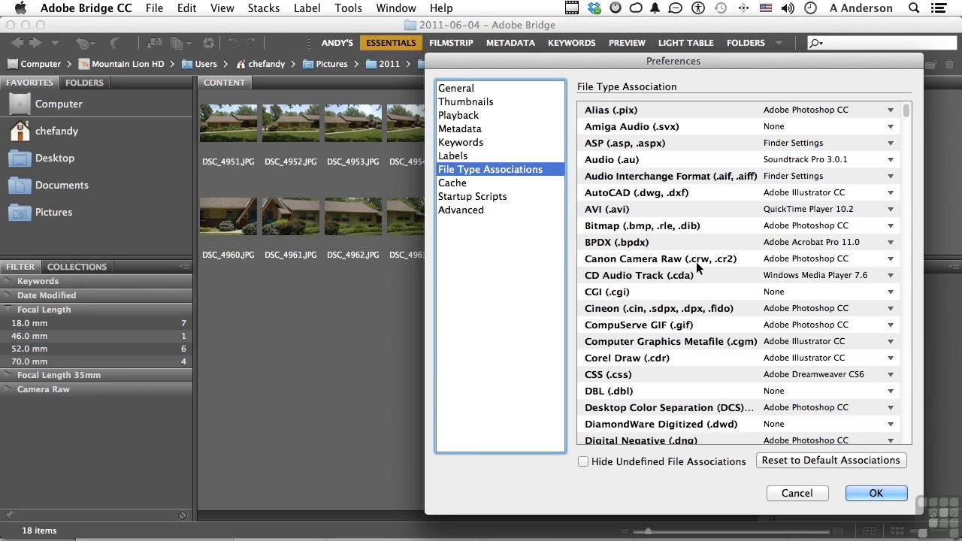
pyautogui.scroll(-10, 698, 269)
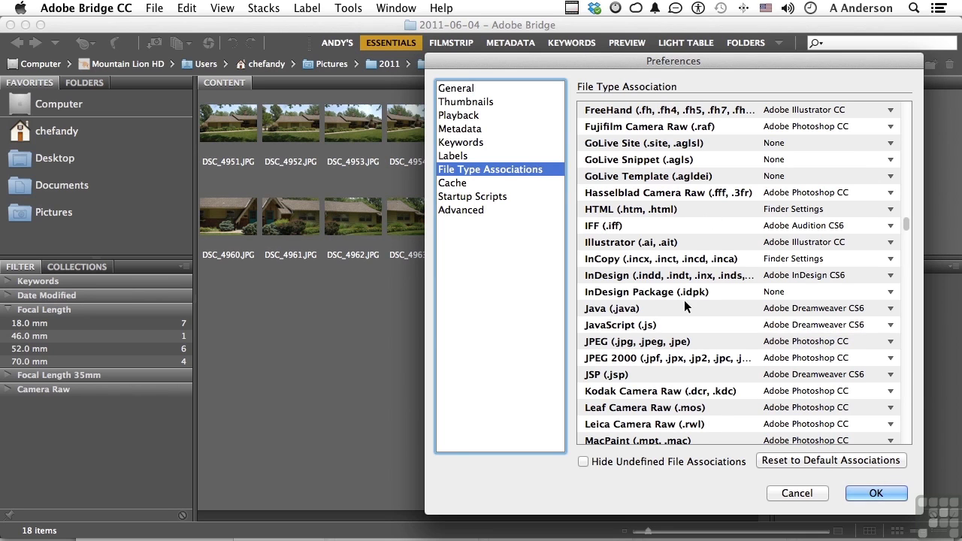
pyautogui.scroll(-10, 684, 304)
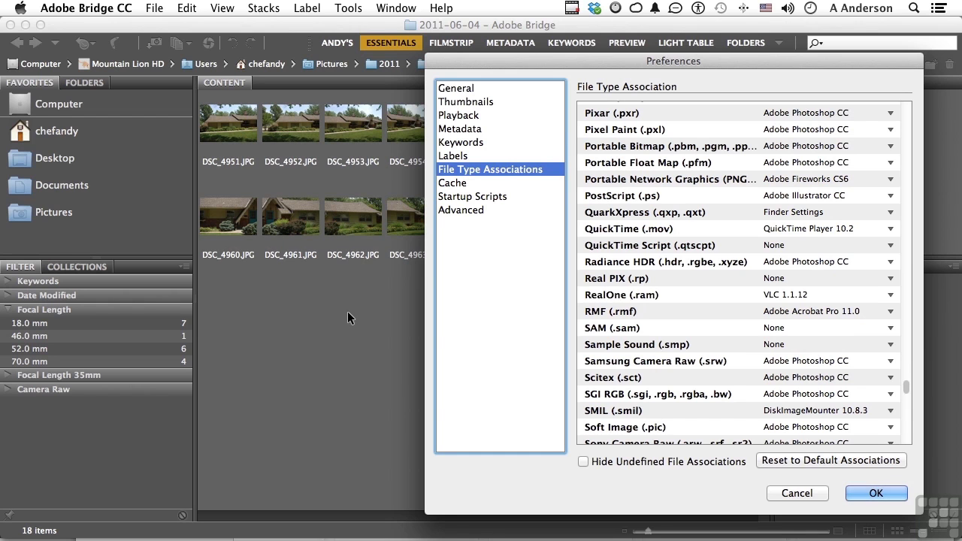
# - Review the Cache and Startup Scripts preferences and accept the Preferences dialog
pyautogui.click(464, 183)
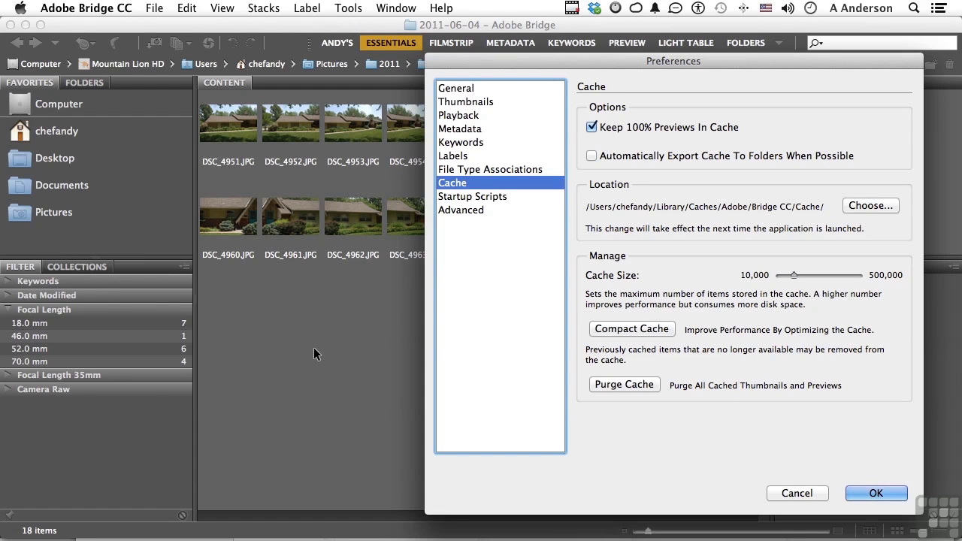
pyautogui.click(502, 197)
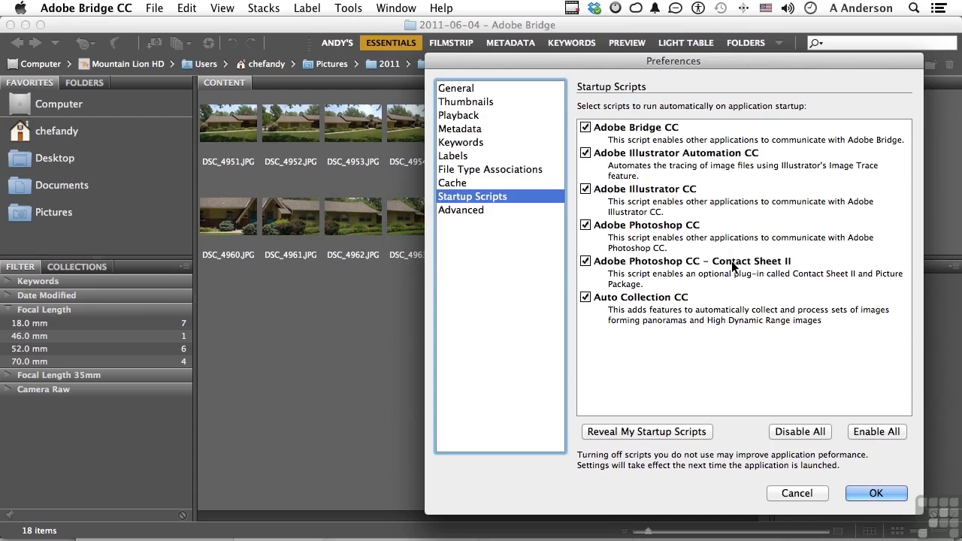
pyautogui.click(878, 493)
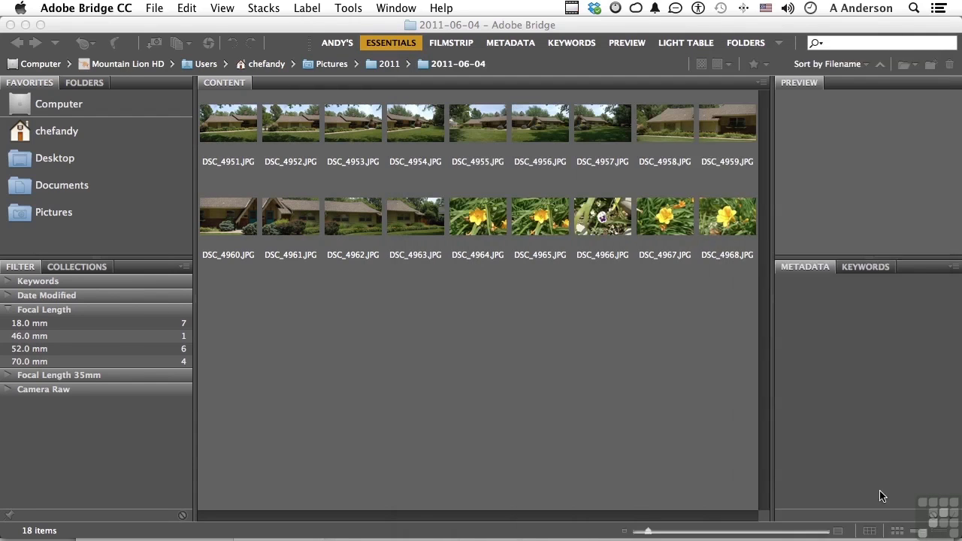